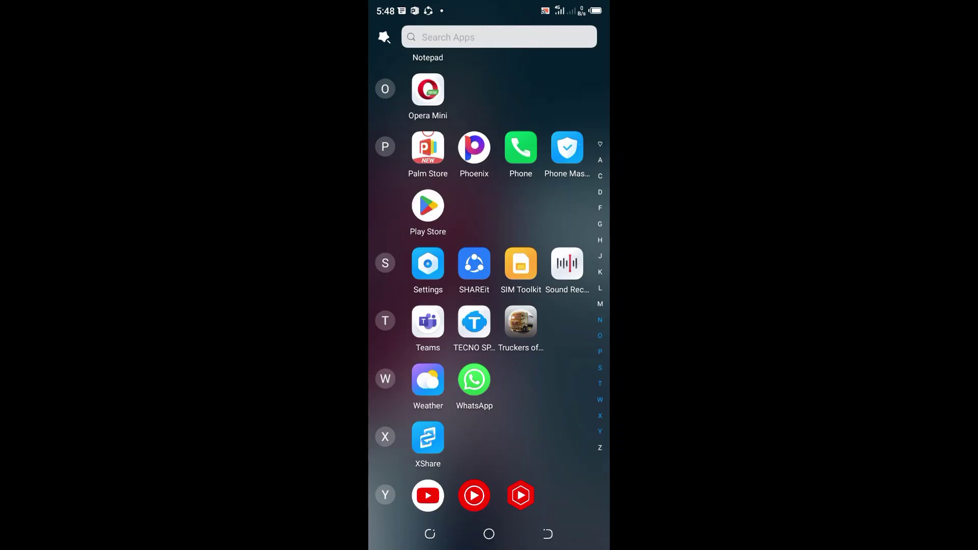
{"action": "scroll", "coordinate": [489, 283], "scroll_direction": "down", "scroll_amount": 1}
{"action": "scroll", "coordinate": [489, 283], "scroll_direction": "up", "scroll_amount": 3}
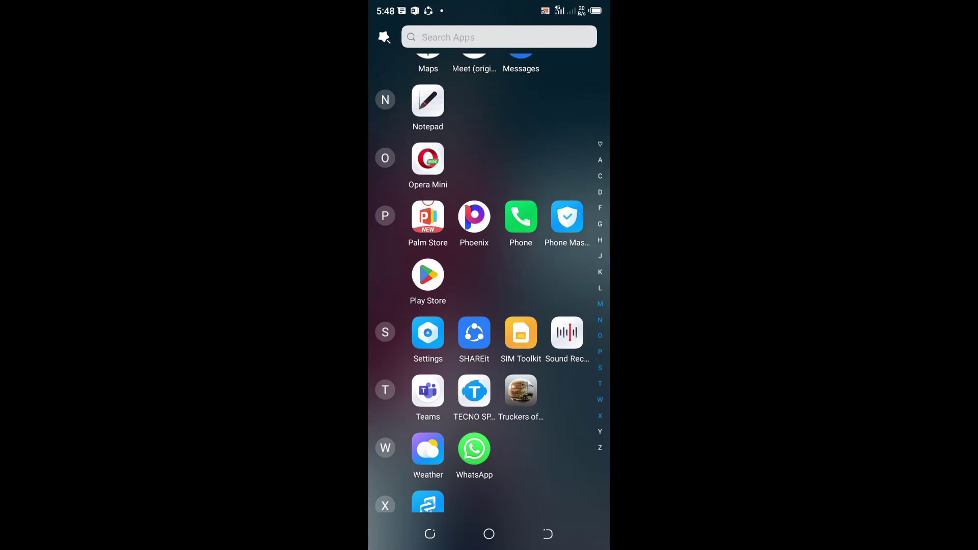
Open the Settings app and go to the Security page.
{"action": "left_click", "coordinate": [428, 333]}
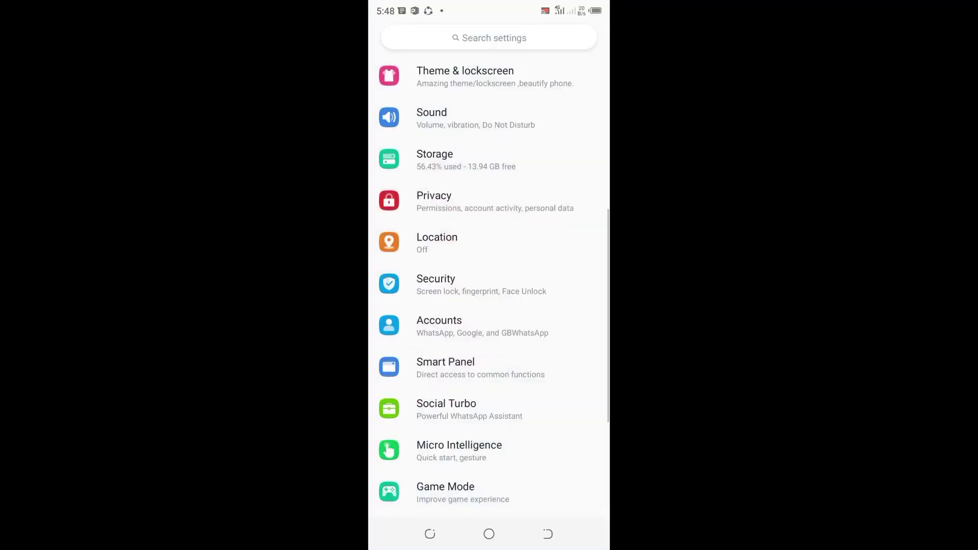
{"action": "scroll", "coordinate": [490, 283], "scroll_direction": "down", "scroll_amount": 1}
{"action": "scroll", "coordinate": [489, 283], "scroll_direction": "up", "scroll_amount": 1}
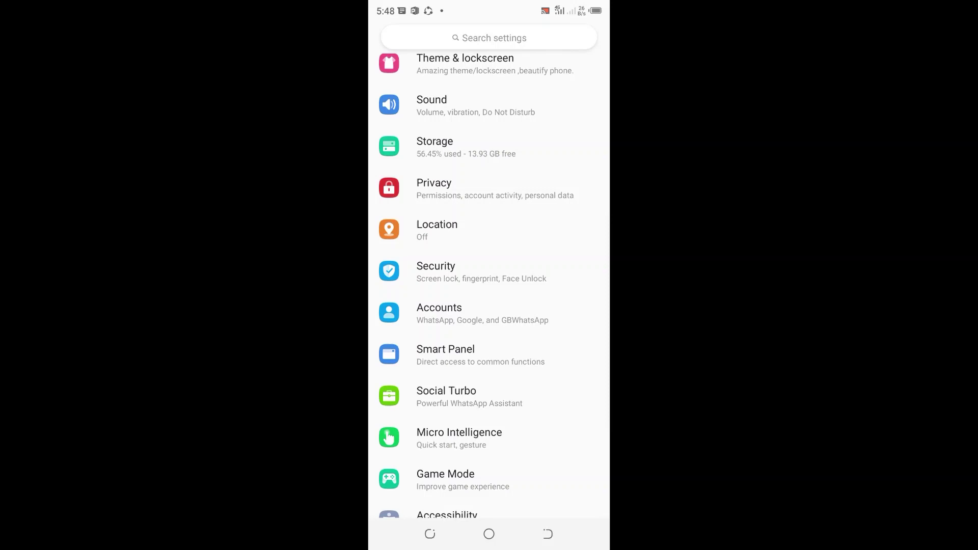
{"action": "left_click", "coordinate": [474, 272]}
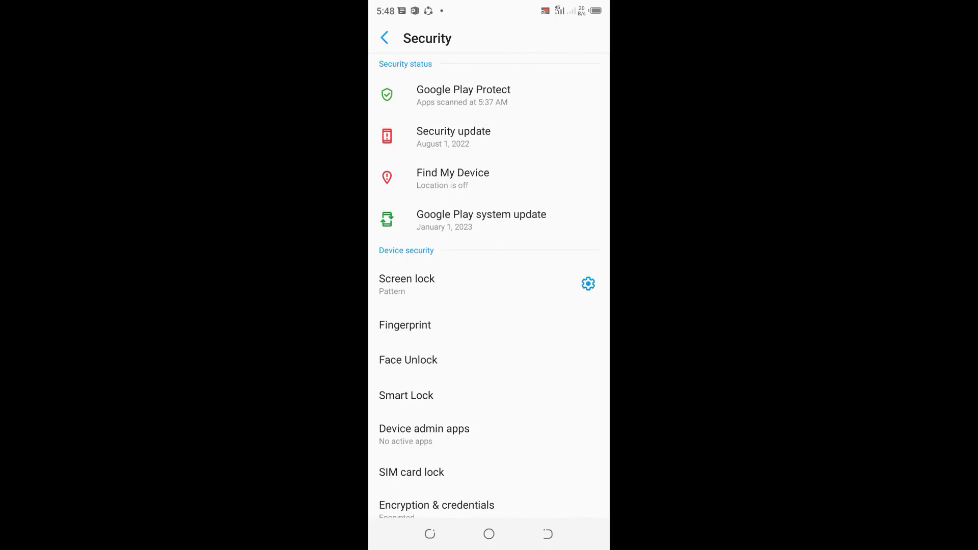
Go to Fingerprint settings and then into Fingerprint management.
{"action": "left_click", "coordinate": [405, 325]}
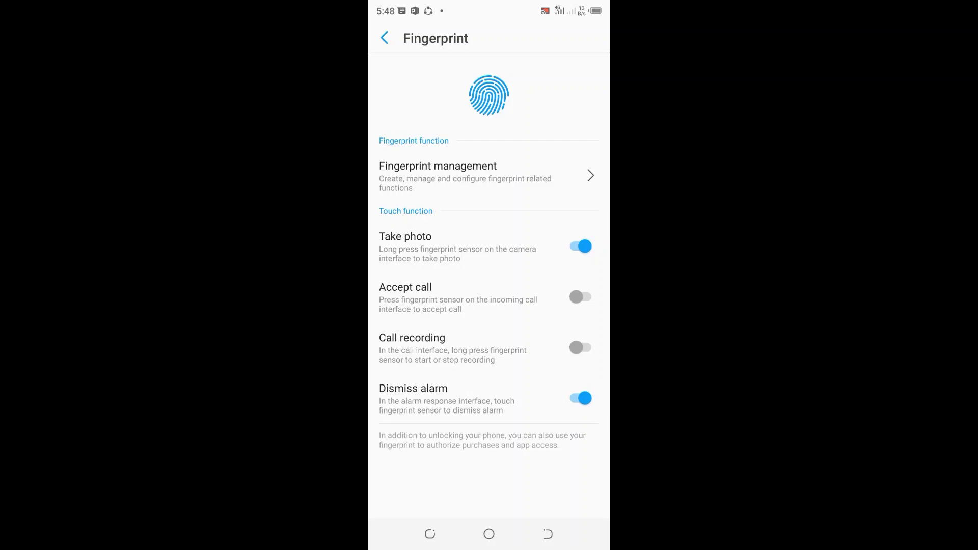
{"action": "left_click", "coordinate": [438, 176]}
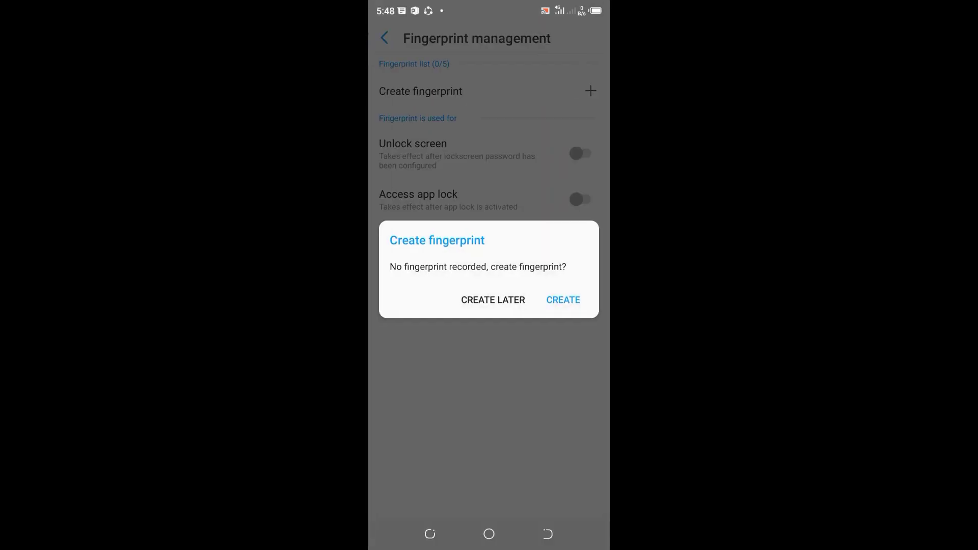
Enroll a new fingerprint as Finger 1 and bring up its quick-launch app options.
{"action": "left_click", "coordinate": [563, 300]}
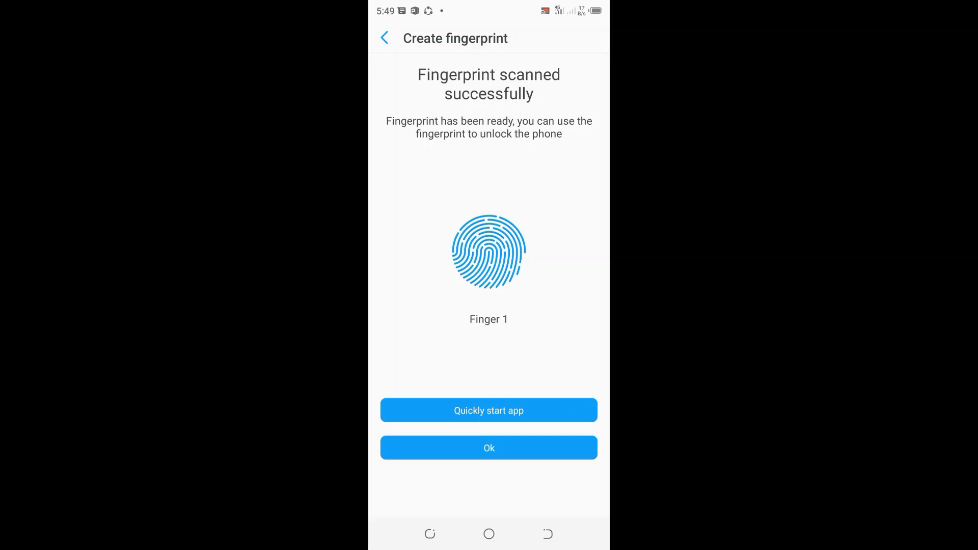
{"action": "left_click", "coordinate": [489, 410]}
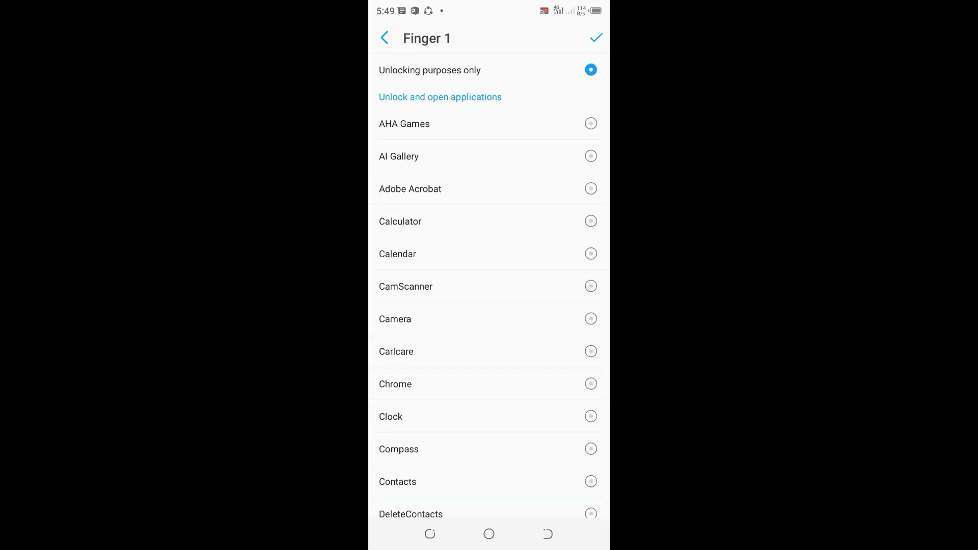
Try assigning AI Gallery, Contacts and WhatsApp to Finger 1, then return to Fingerprint management.
{"action": "mouse_move", "coordinate": [490, 482]}
{"action": "left_mouse_down"}
{"action": "mouse_move", "coordinate": [489, 454]}
{"action": "mouse_move", "coordinate": [490, 483]}
{"action": "left_mouse_up"}
{"action": "left_click", "coordinate": [489, 156]}
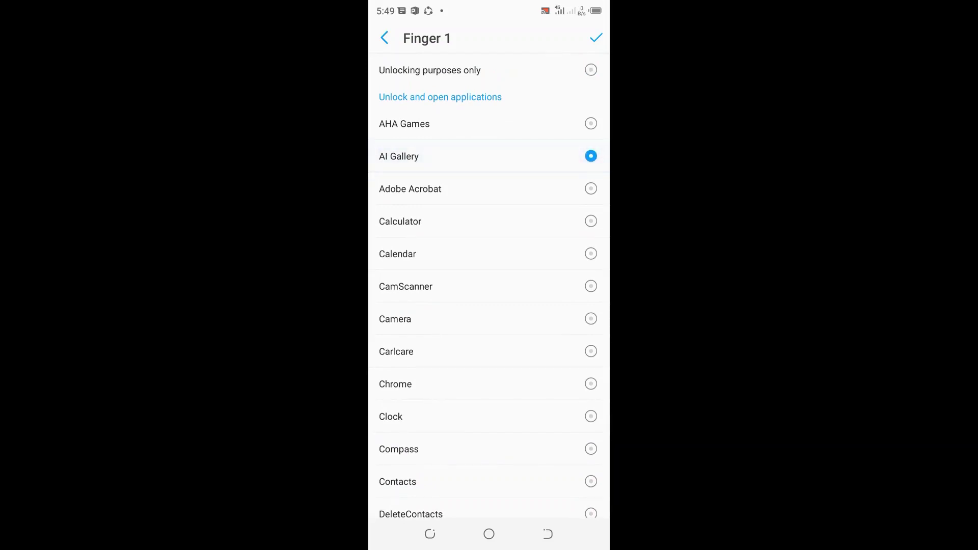
{"action": "left_click_drag", "start_coordinate": [489, 458], "coordinate": [490, 391]}
{"action": "left_click_drag", "start_coordinate": [490, 458], "coordinate": [490, 199]}
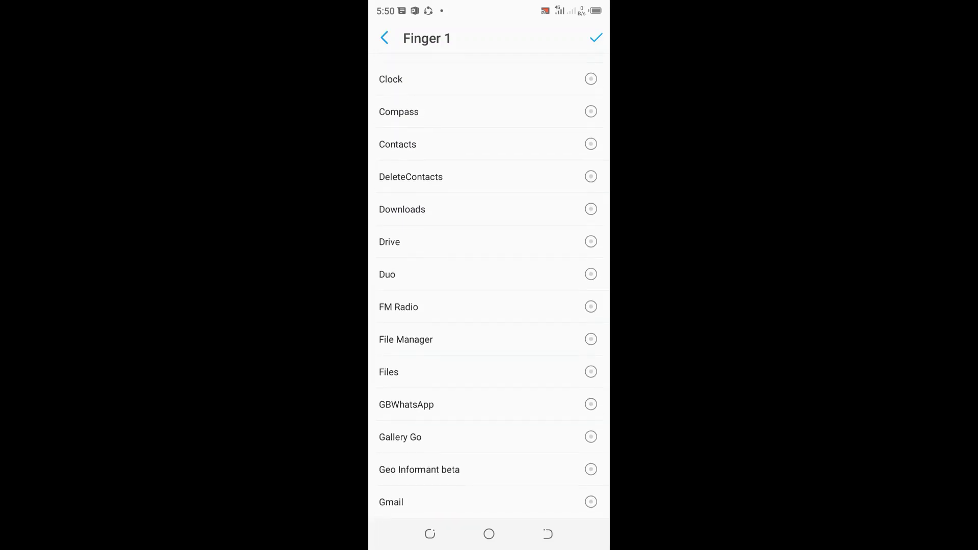
{"action": "mouse_move", "coordinate": [490, 371]}
{"action": "left_mouse_down"}
{"action": "mouse_move", "coordinate": [489, 485]}
{"action": "mouse_move", "coordinate": [490, 115]}
{"action": "left_mouse_up"}
{"action": "left_click", "coordinate": [489, 386]}
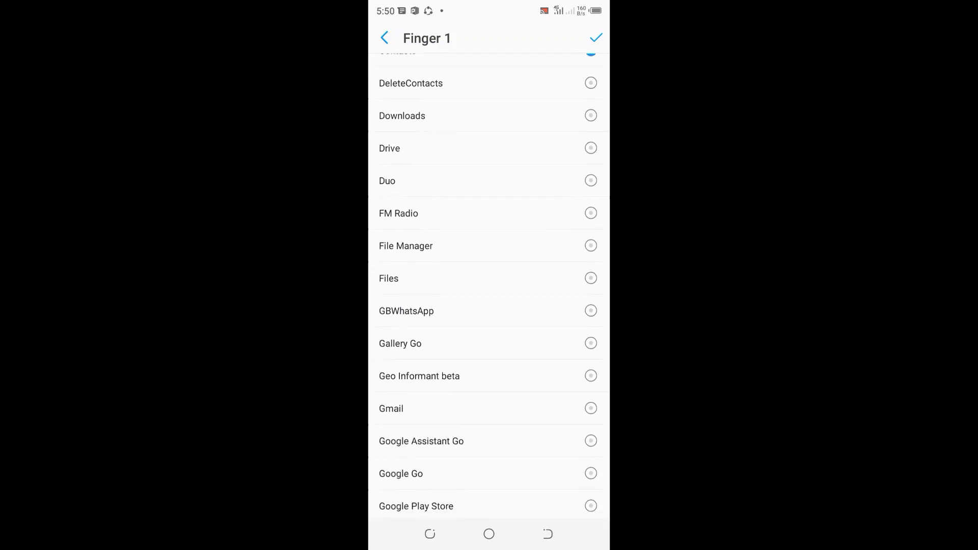
{"action": "left_click_drag", "start_coordinate": [489, 420], "coordinate": [490, 153]}
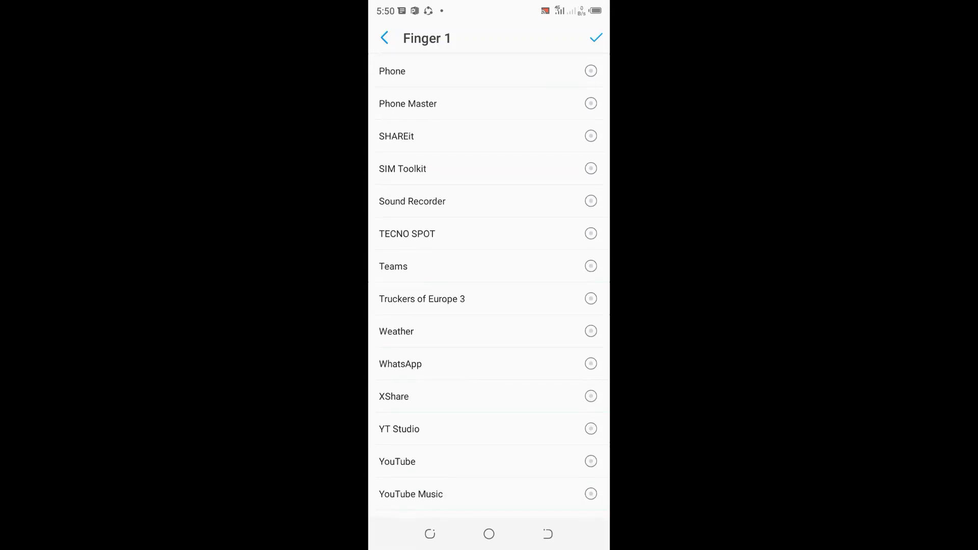
{"action": "left_click", "coordinate": [490, 364]}
{"action": "left_click", "coordinate": [384, 38]}
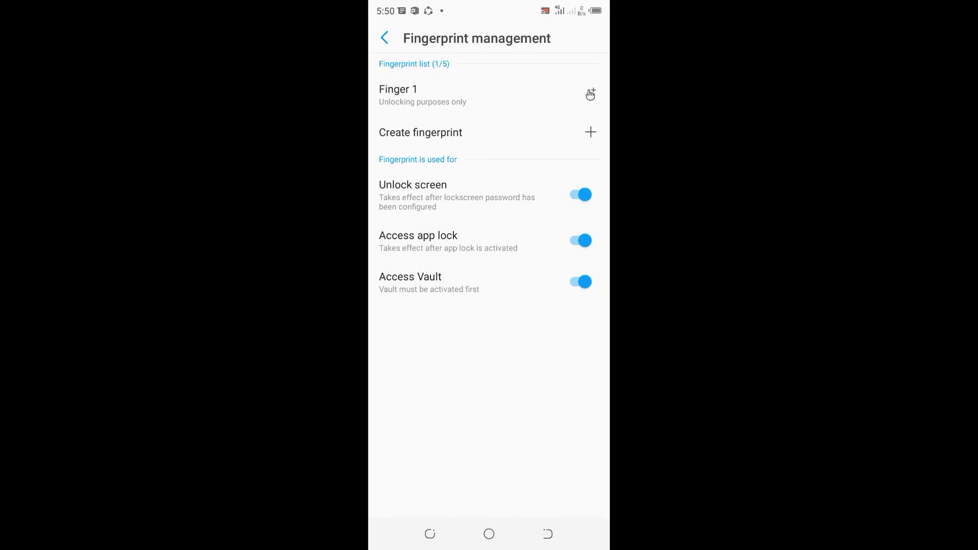
Back out through the fingerprint and Security pages, leaving Settings for the app drawer.
{"action": "left_click", "coordinate": [384, 37]}
{"action": "left_click", "coordinate": [385, 38]}
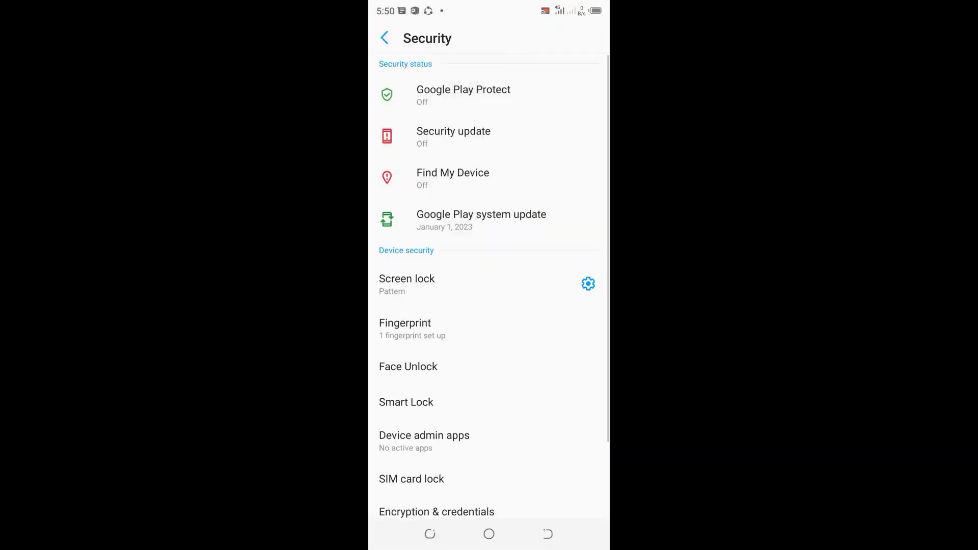
{"action": "left_click", "coordinate": [385, 38]}
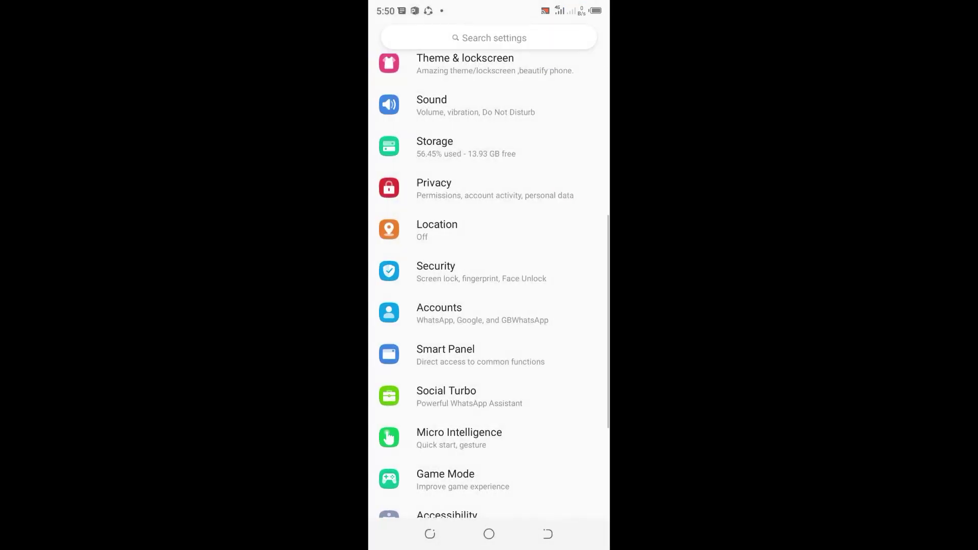
{"action": "left_click", "coordinate": [548, 534]}
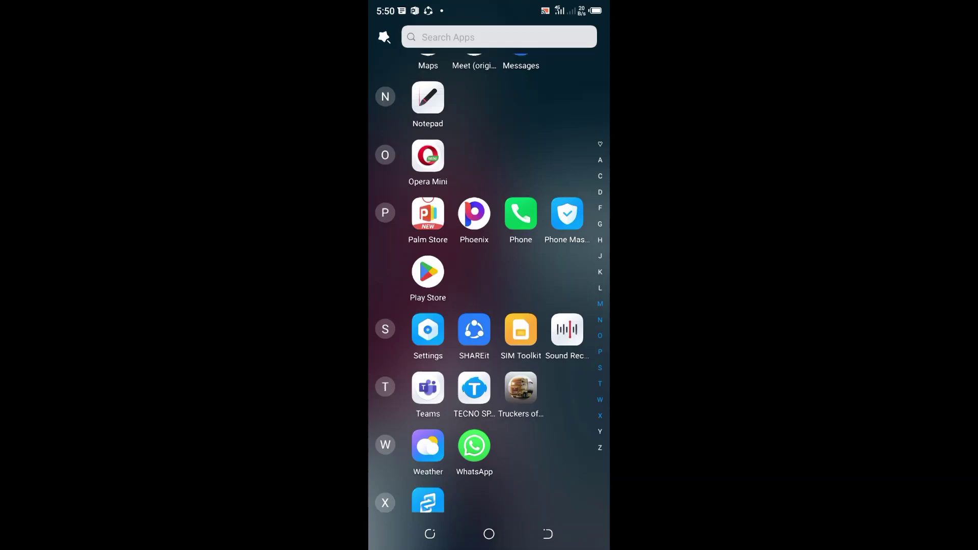
{"action": "scroll", "coordinate": [490, 284], "scroll_direction": "up", "scroll_amount": 1}
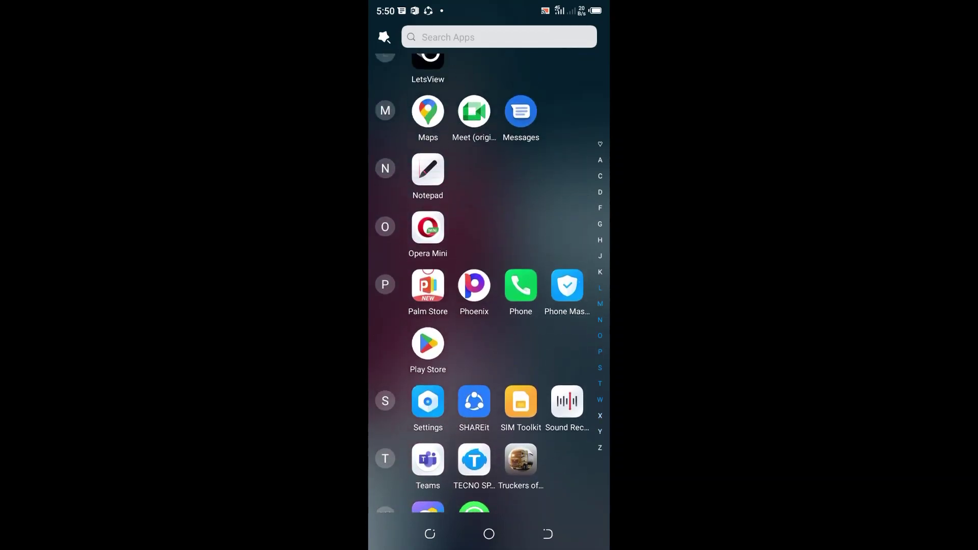